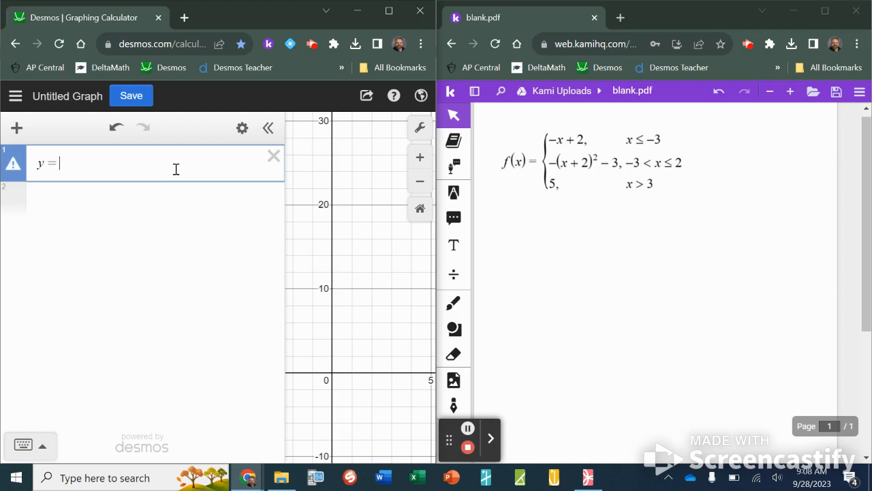
# Step: Begin a piecewise definition for y with the piece -x+2 when x ≤ -3
pyautogui.write('{')
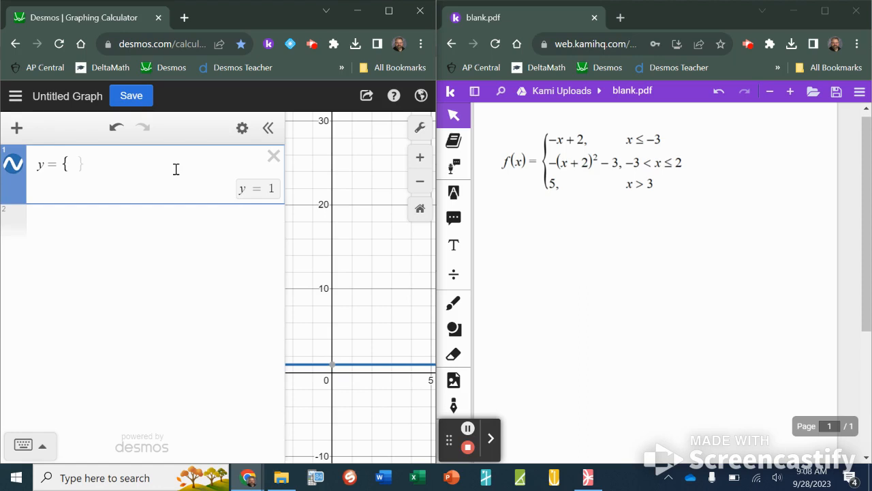
pyautogui.write('x<')
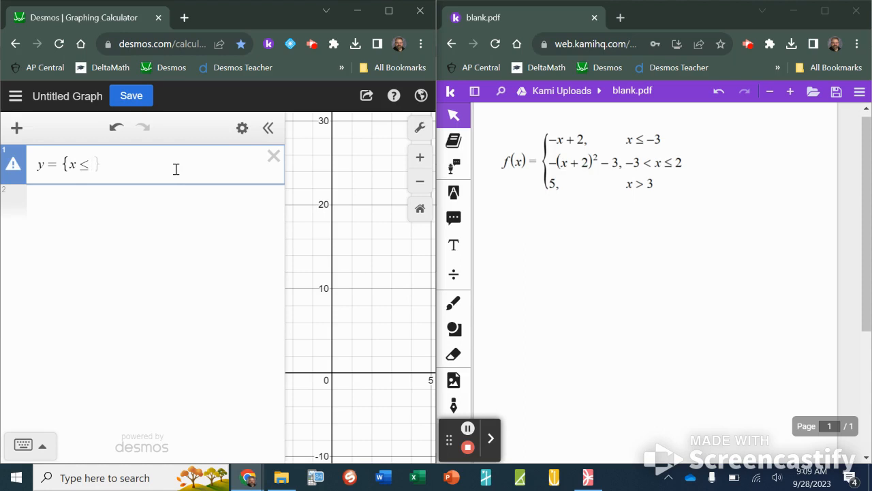
pyautogui.write('-3')
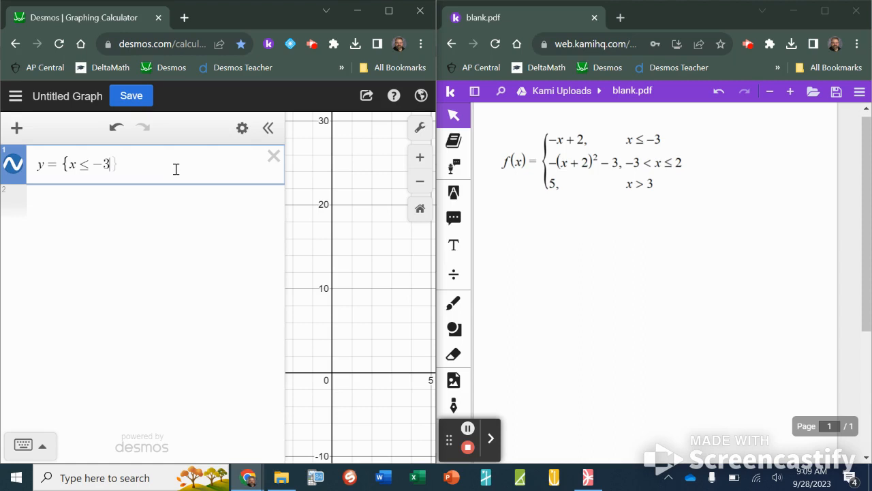
pyautogui.write(':-x+2,')
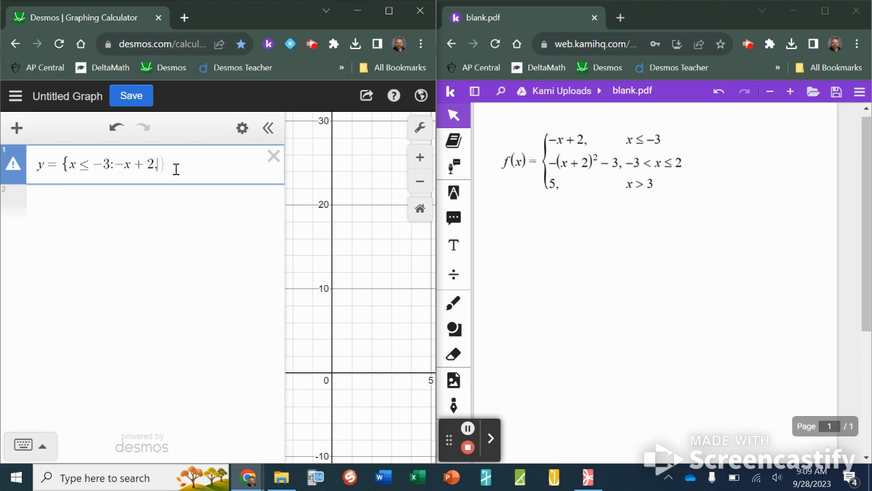
# Step: Add the second piece -(x+2)^2 - 3 for the condition -3 < x ≤ 2
pyautogui.write('-3<x')
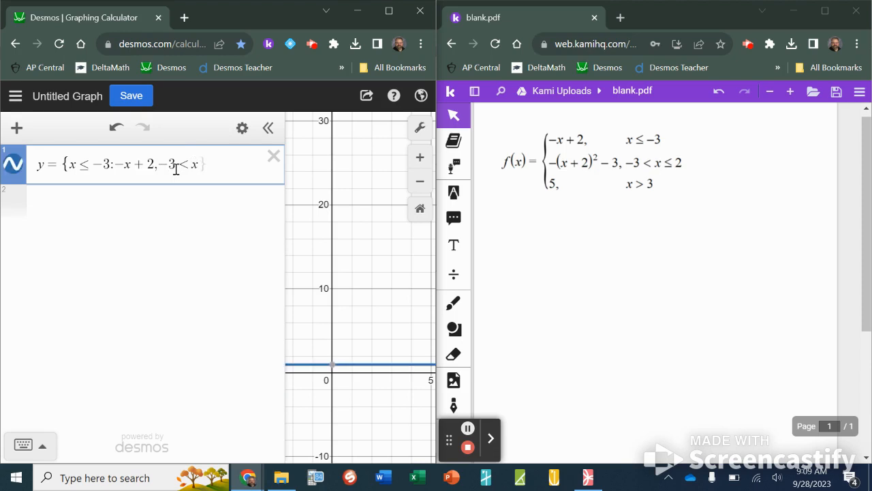
pyautogui.write('<=2')
pyautogui.write(':')
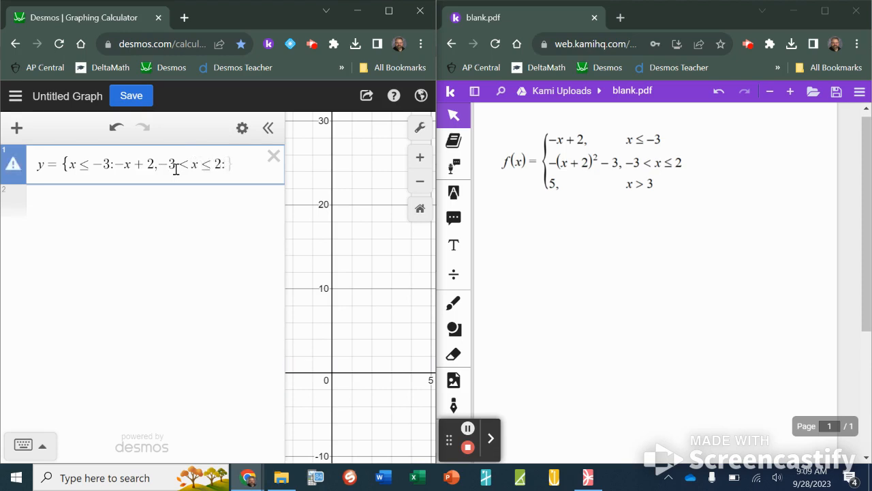
pyautogui.write('-(x+')
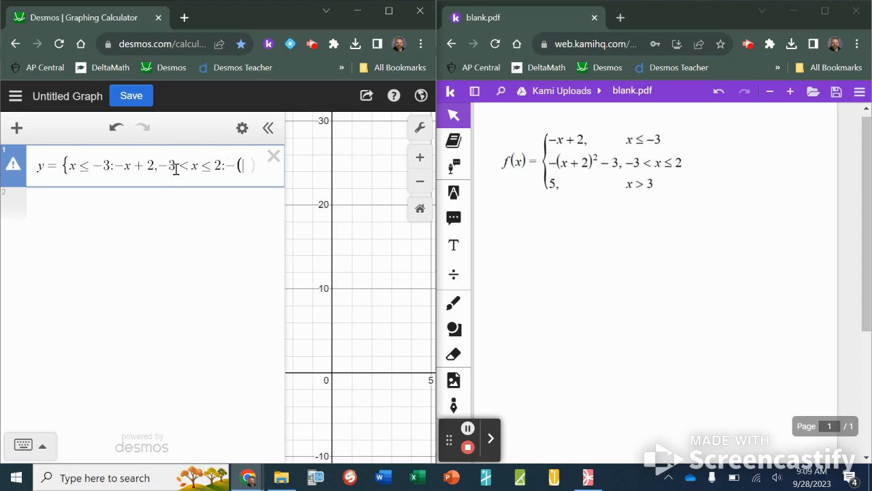
pyautogui.write('2)')
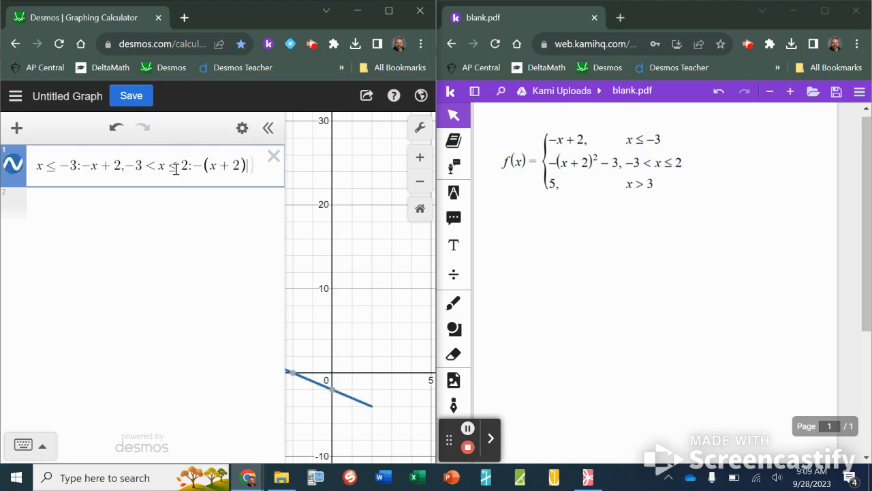
pyautogui.write('^2')
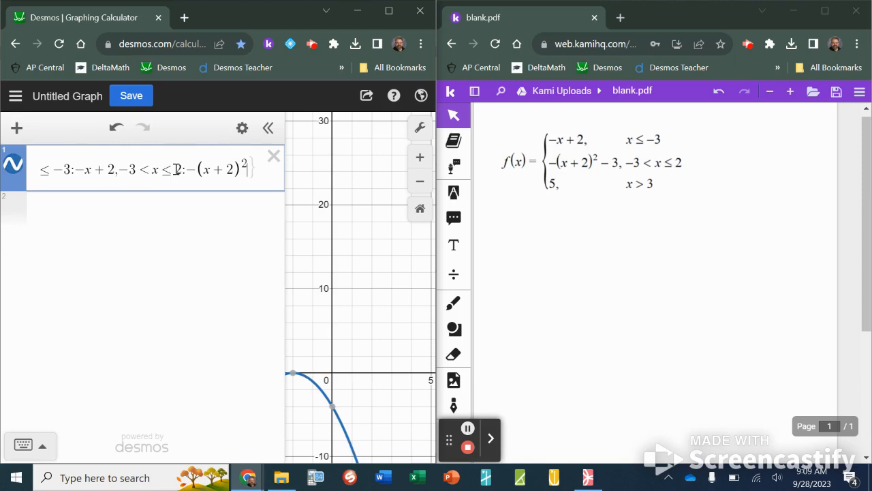
pyautogui.press('Right')
pyautogui.write('-3')
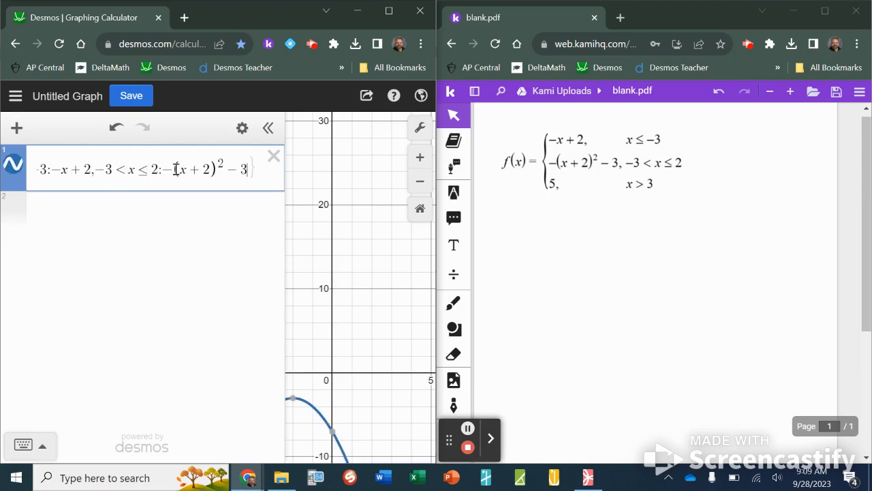
pyautogui.write(',')
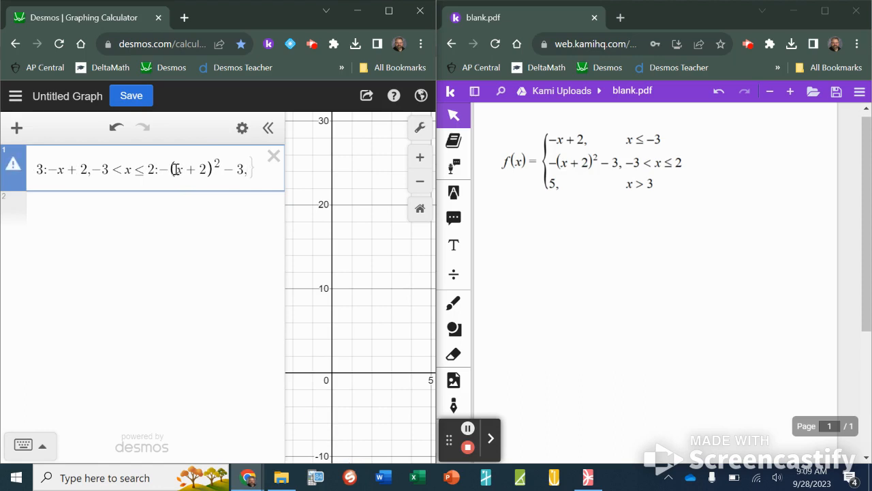
pyautogui.write('x')
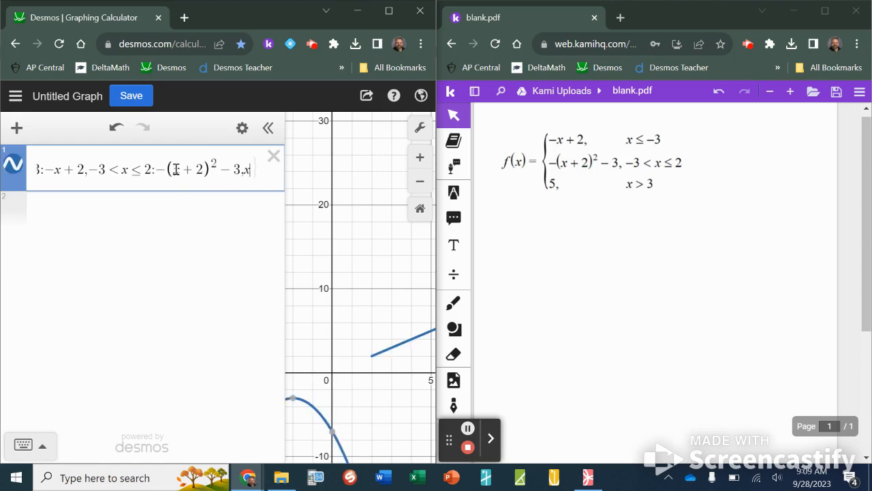
pyautogui.write('>3')
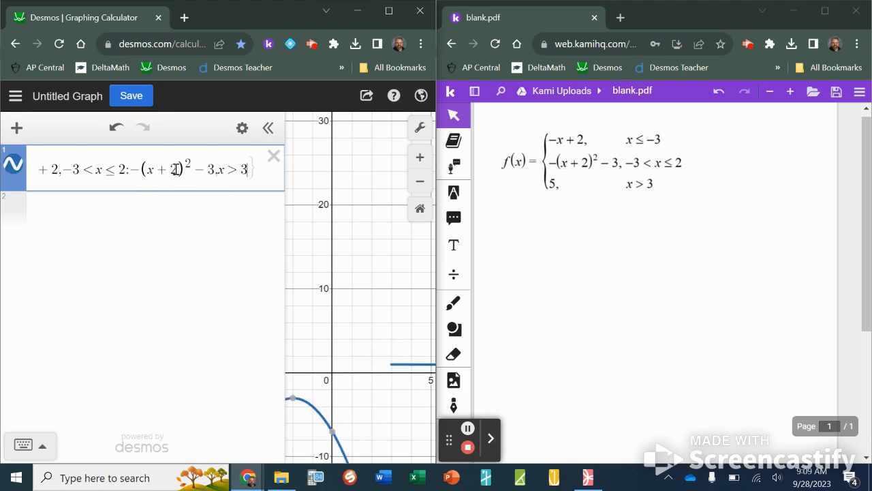
pyautogui.write(':')
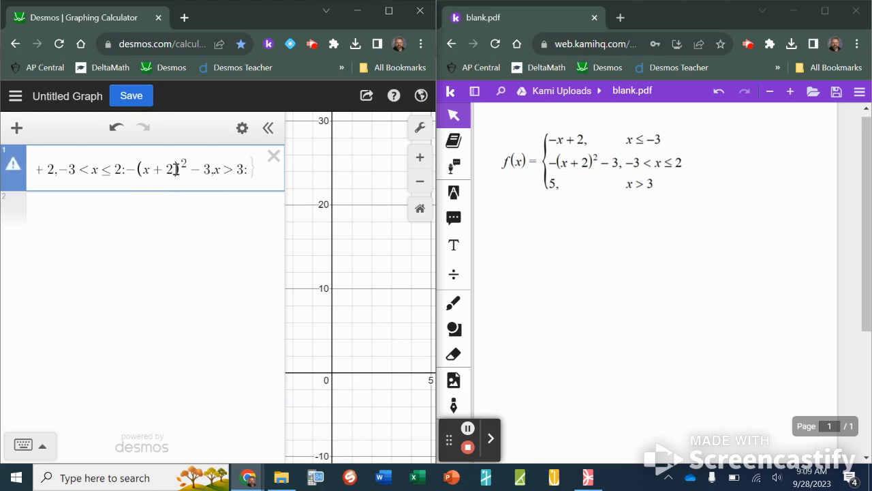
pyautogui.write('5')
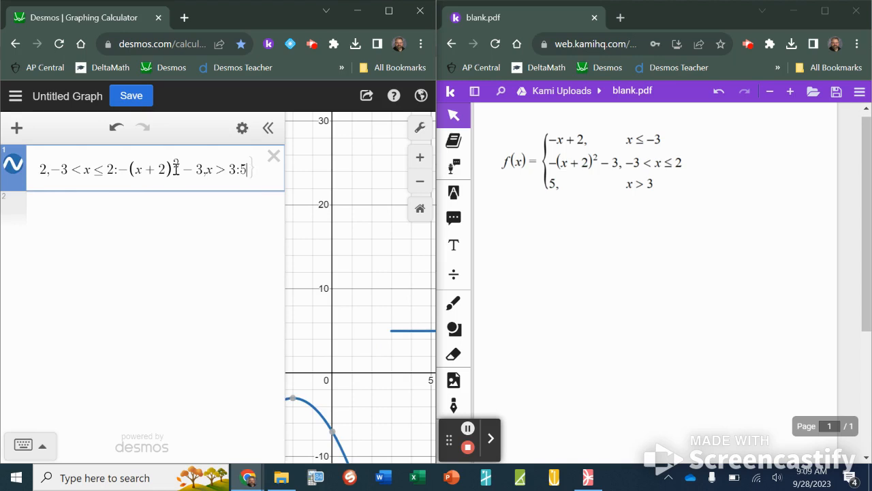
pyautogui.write('}')
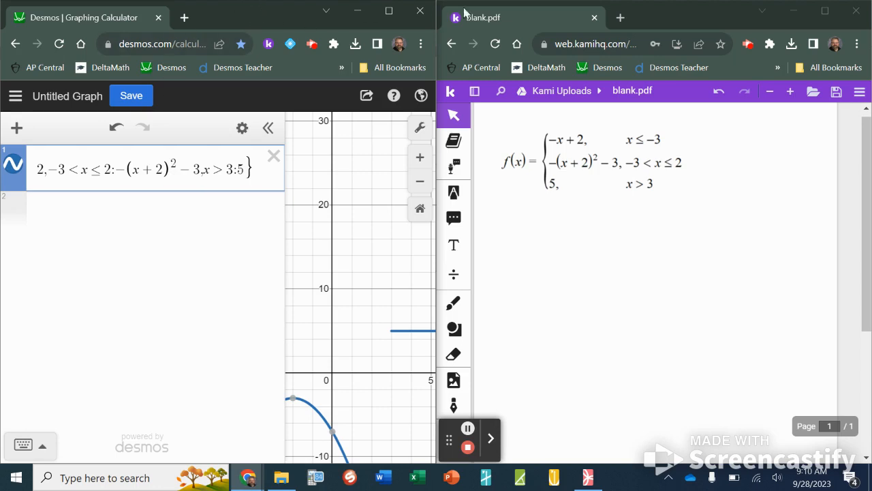
# Step: Maximize the graphing calculator window and reset the graph to its default view
pyautogui.click(793, 11)
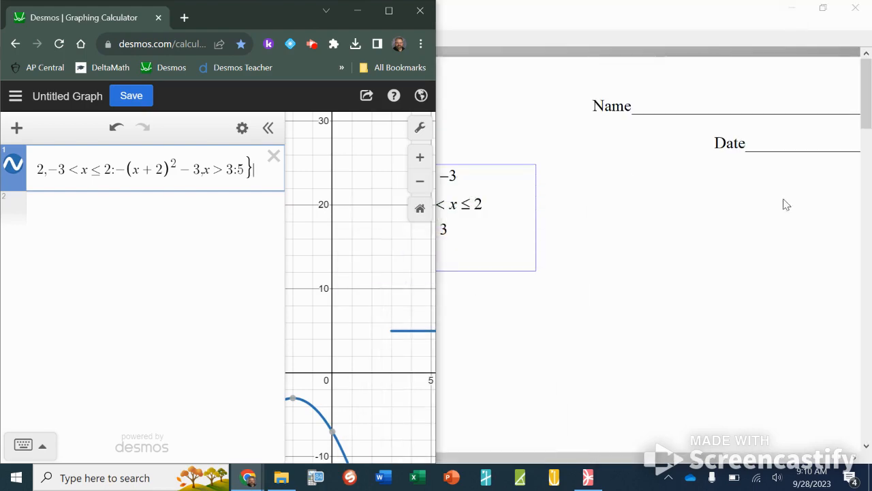
pyautogui.click(389, 11)
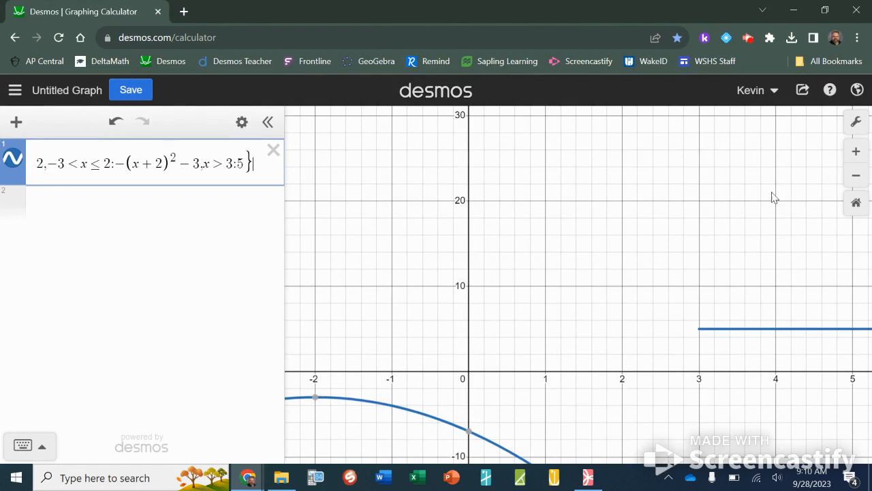
pyautogui.click(854, 203)
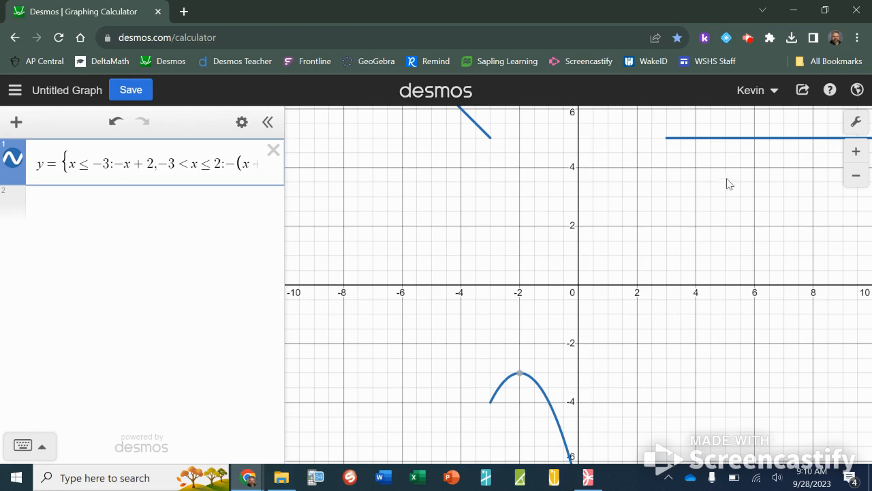
# Step: Plot the endpoint (-3, 5) in a new expression line
pyautogui.click(228, 199)
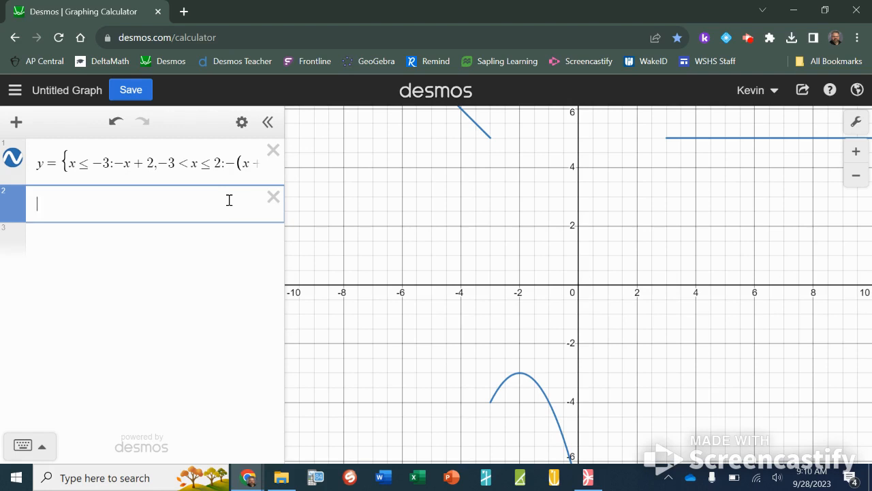
pyautogui.write('(-3')
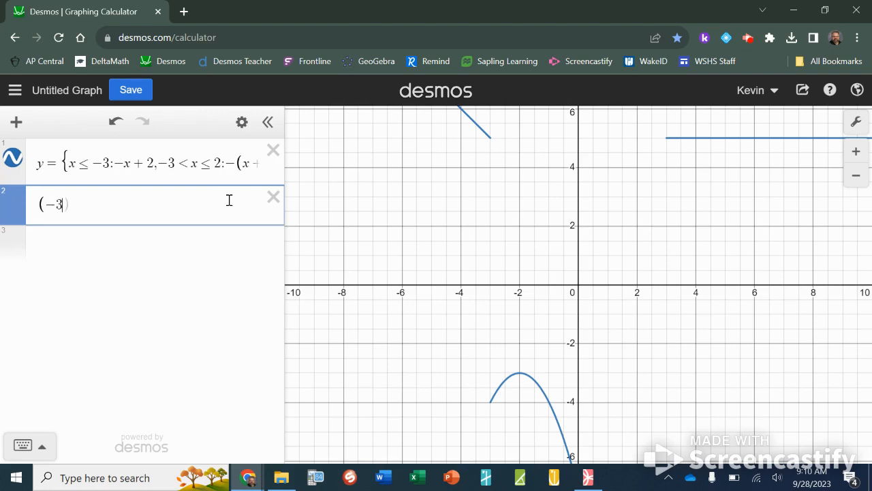
pyautogui.write(',7')
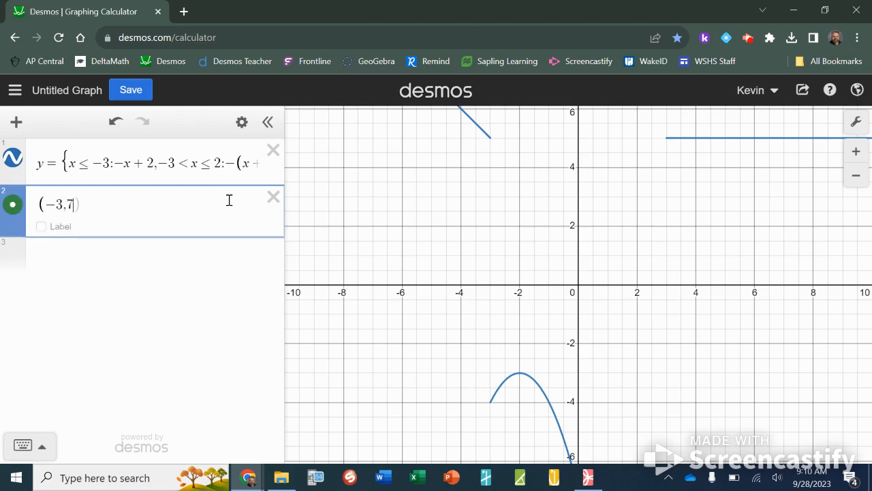
pyautogui.write(')')
pyautogui.press('BackSpace')
pyautogui.press('BackSpace')
pyautogui.write('5)')
pyautogui.press('Return')
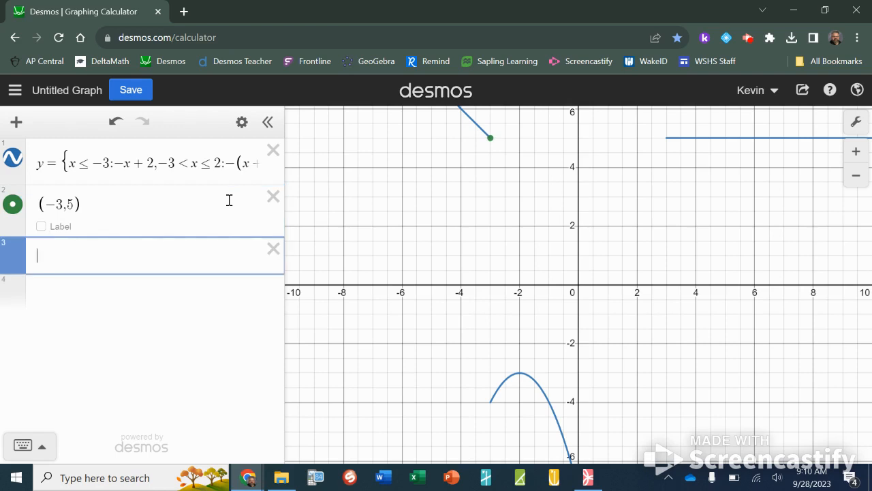
# Step: Plot the endpoint (-3, -4) in the next expression line
pyautogui.write('(-3,4')
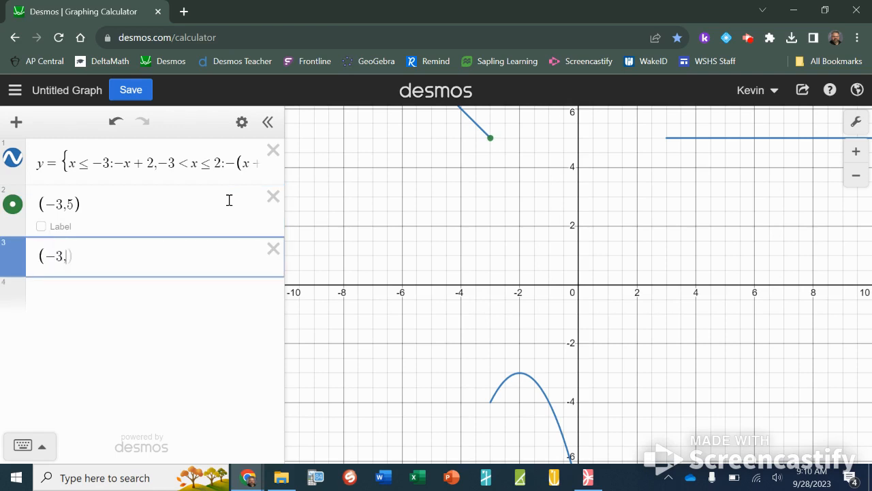
pyautogui.write(')')
pyautogui.press('BackSpace')
pyautogui.press('BackSpace')
pyautogui.write('-4)')
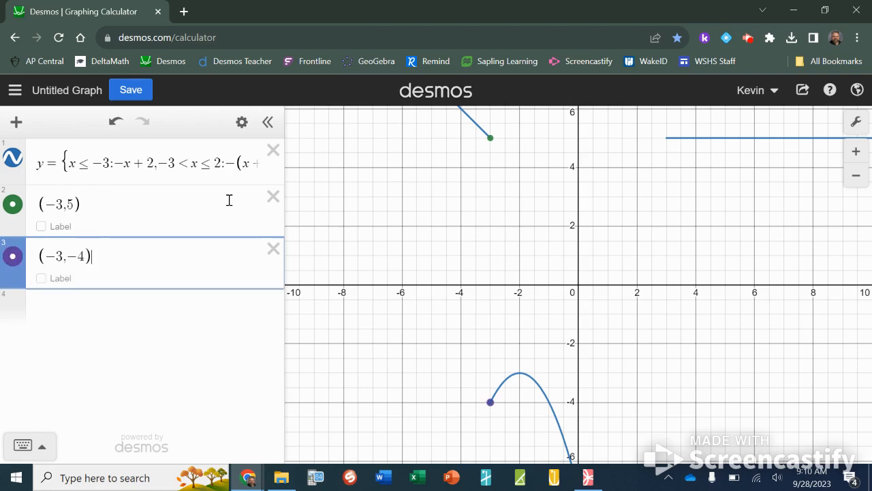
# Step: Plot the endpoint (3, 5) in a new expression line
pyautogui.scroll(-3, 658, 314)
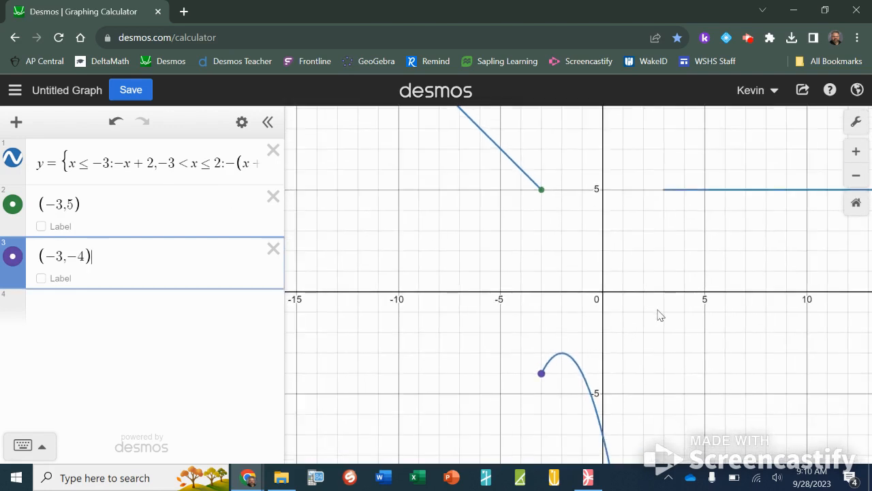
pyautogui.moveTo(658, 315); pyautogui.dragTo(610, 267)
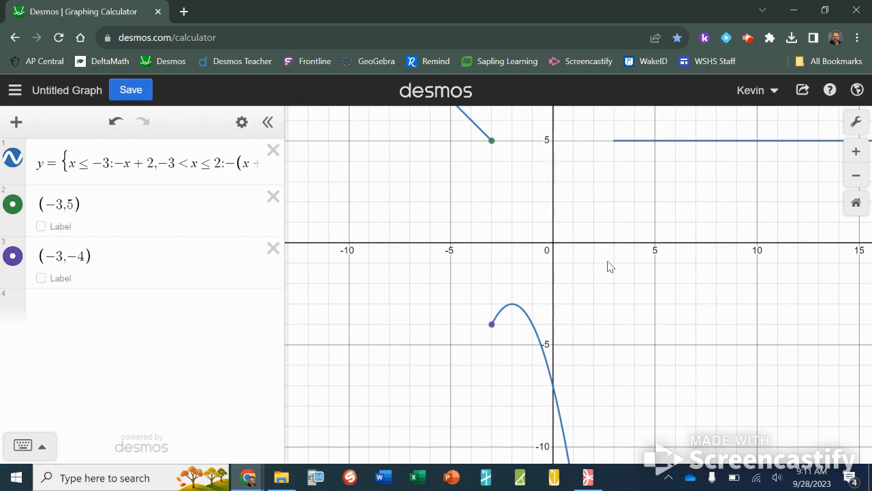
pyautogui.click(198, 318)
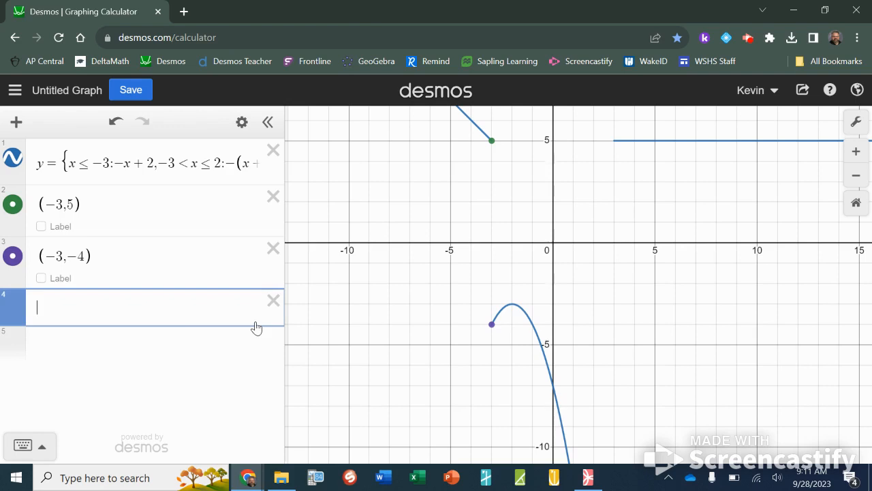
pyautogui.write('(3,5)')
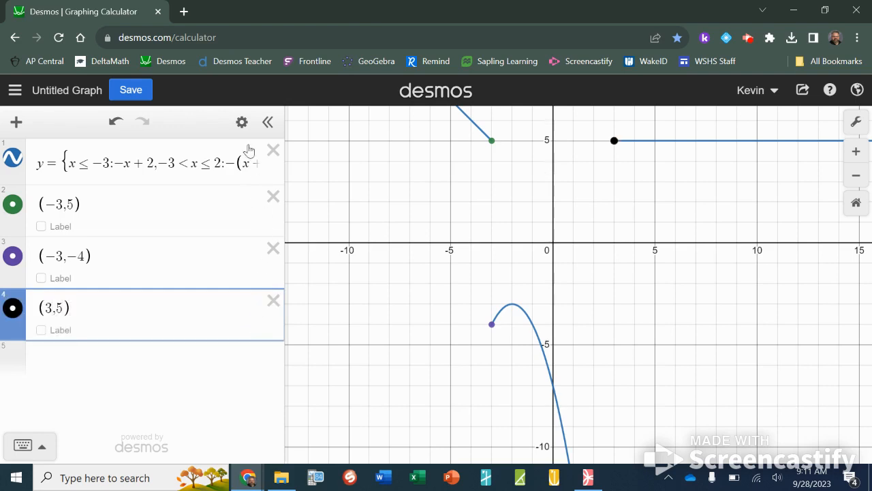
# Step: Recolor the three endpoint points blue to match the piecewise graph
pyautogui.click(241, 122)
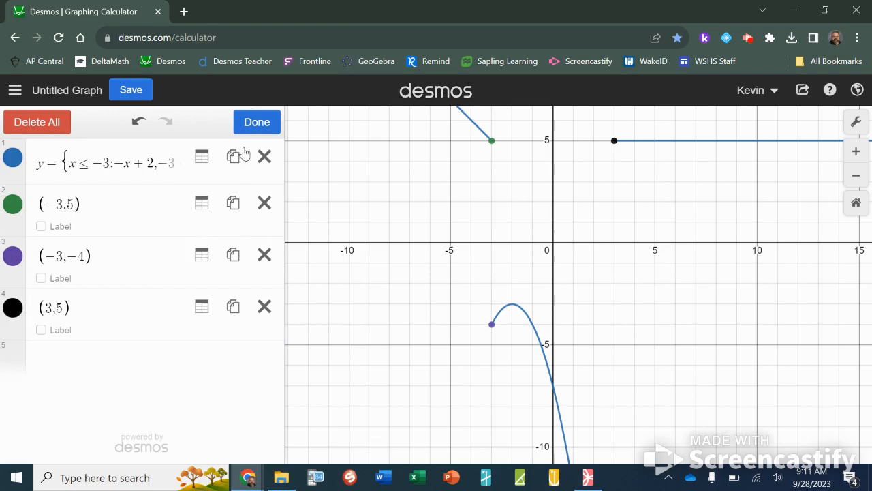
pyautogui.click(12, 204)
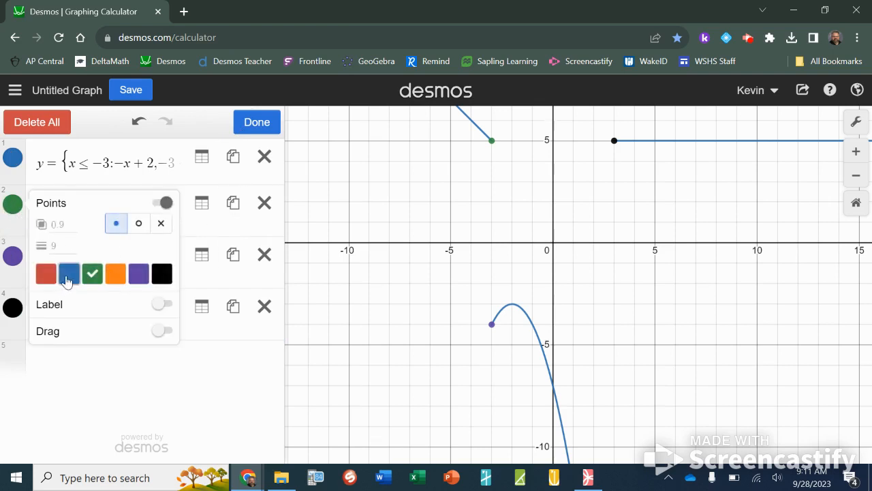
pyautogui.click(66, 276)
pyautogui.click(13, 256)
pyautogui.click(71, 324)
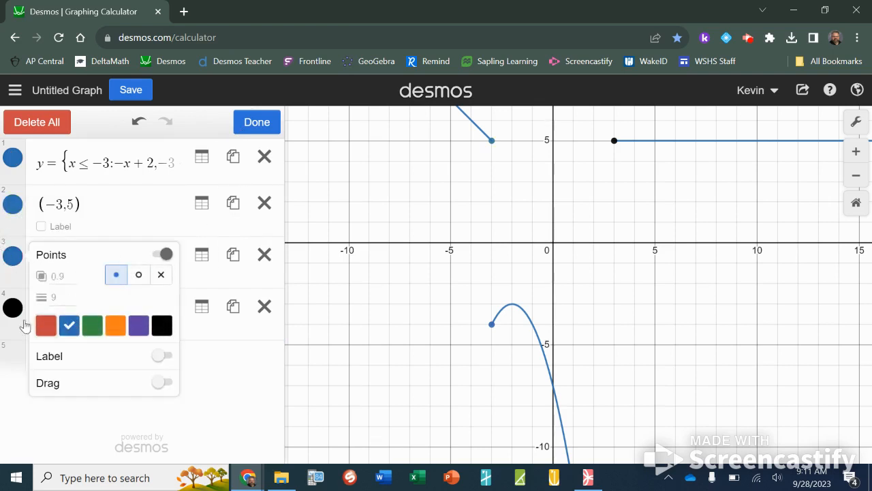
pyautogui.click(15, 310)
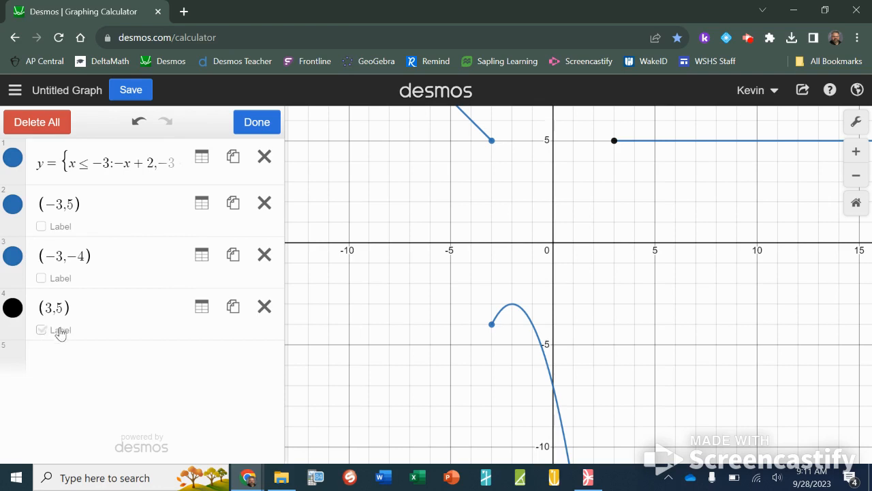
pyautogui.click(15, 311)
pyautogui.click(69, 377)
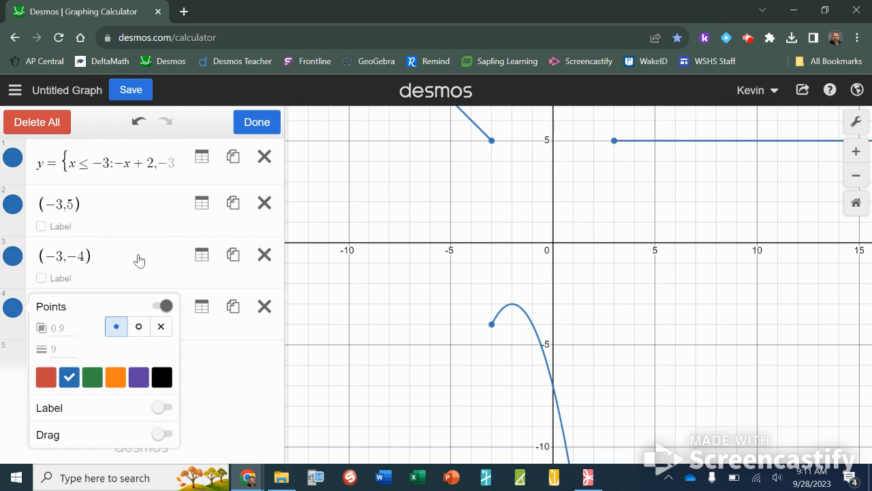
pyautogui.click(119, 262)
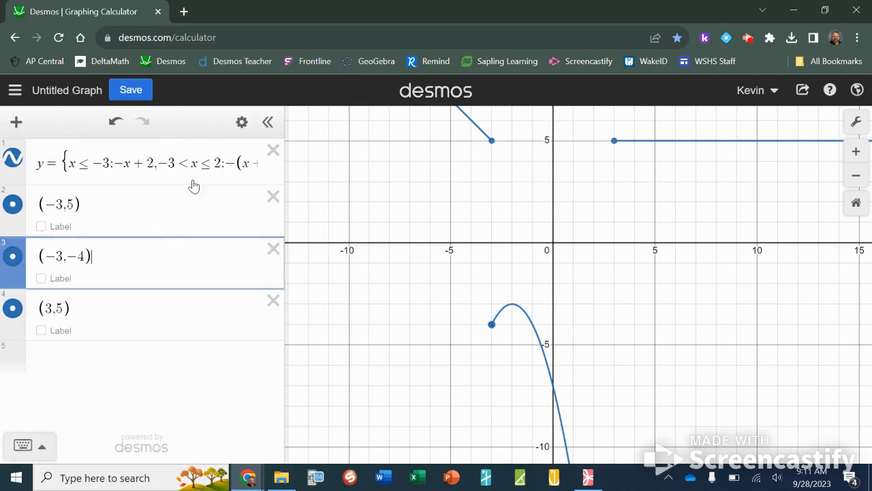
# Step: Change the point (-3, -4) to an open-circle style
pyautogui.click(242, 122)
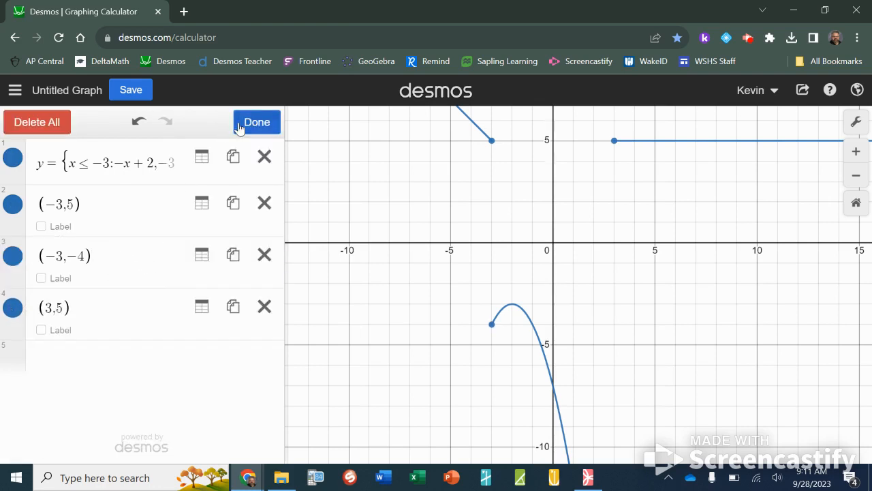
pyautogui.click(14, 264)
pyautogui.click(138, 275)
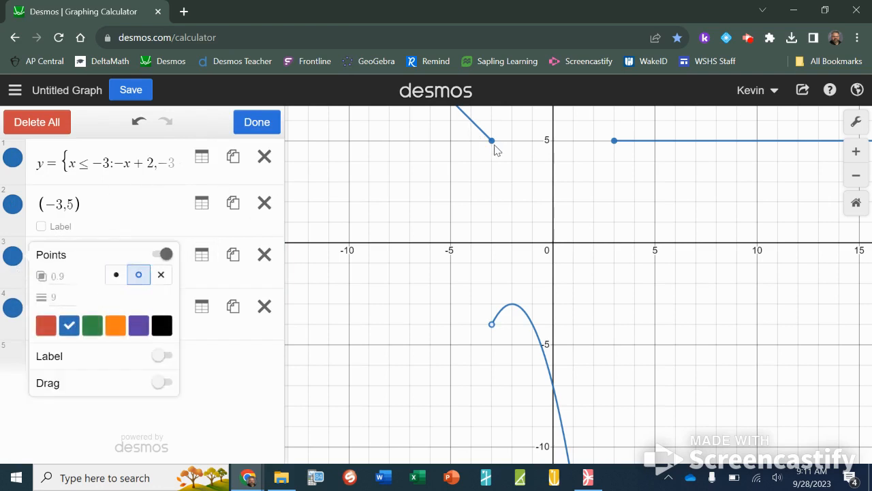
pyautogui.click(256, 122)
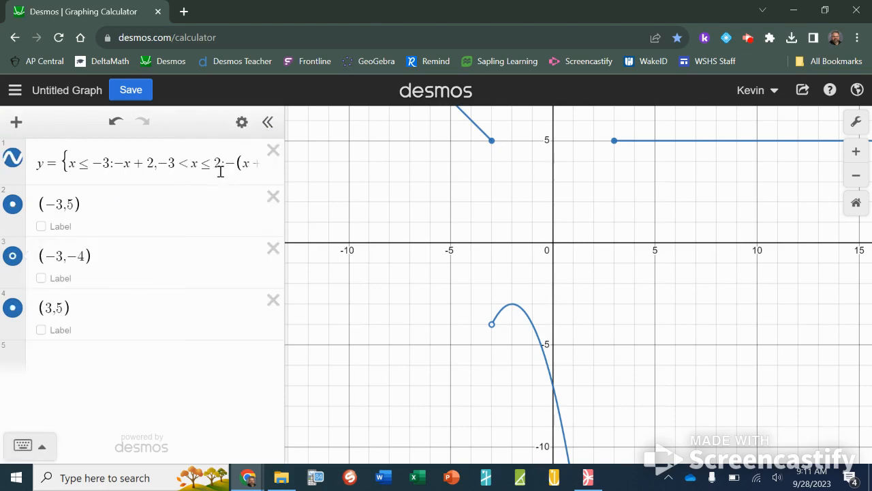
# Step: Check the worksheet's last condition and change the point (3, 5) to an open-circle style
pyautogui.hotkey('alt', 'Tab')
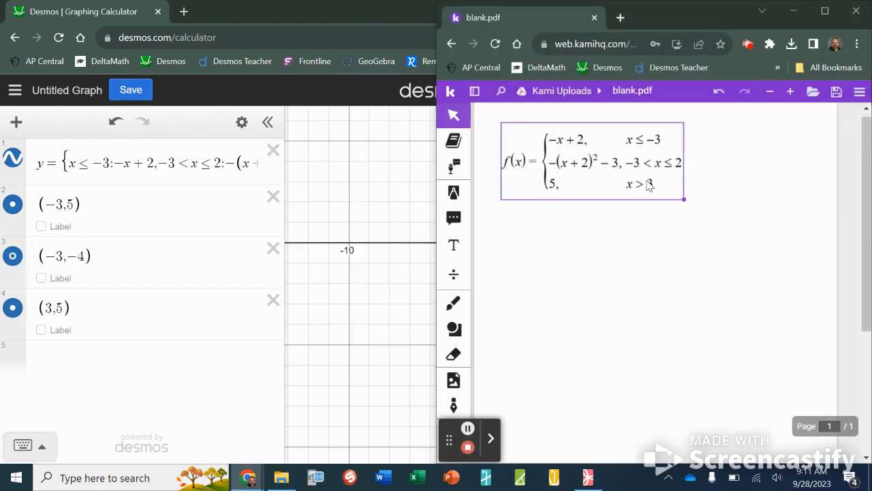
pyautogui.hotkey('alt', 'Tab')
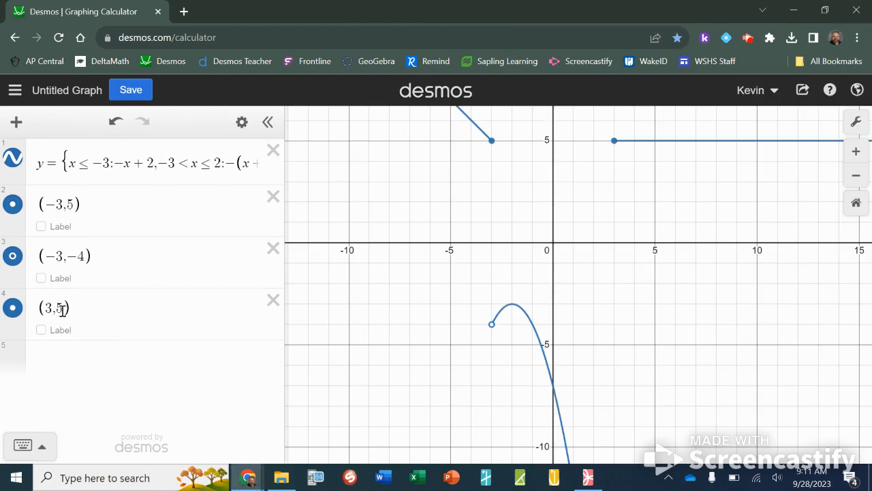
pyautogui.click(244, 125)
pyautogui.click(13, 307)
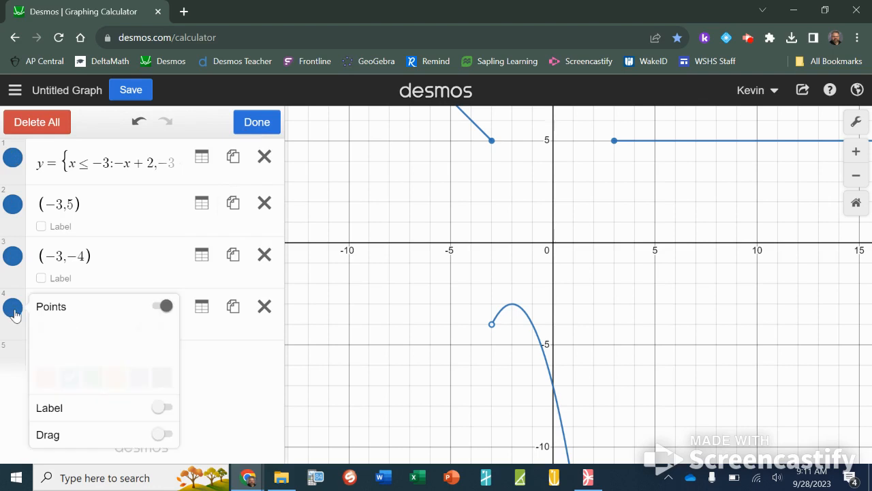
pyautogui.click(139, 327)
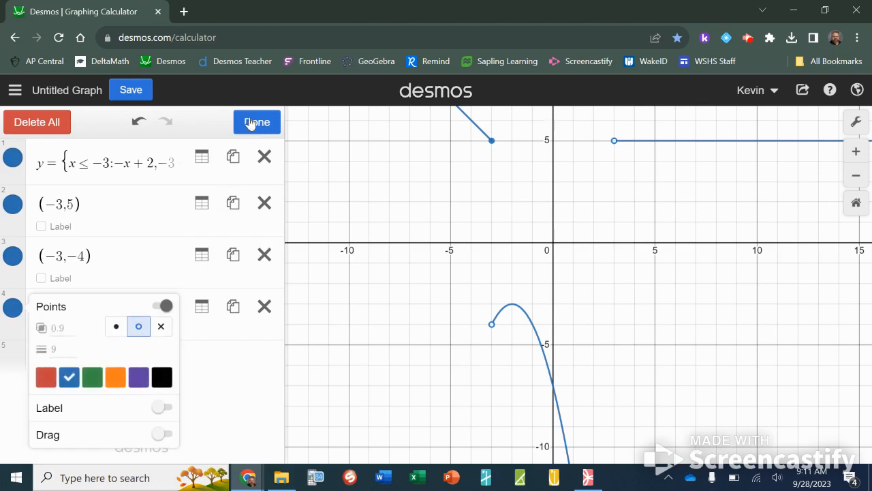
pyautogui.click(256, 123)
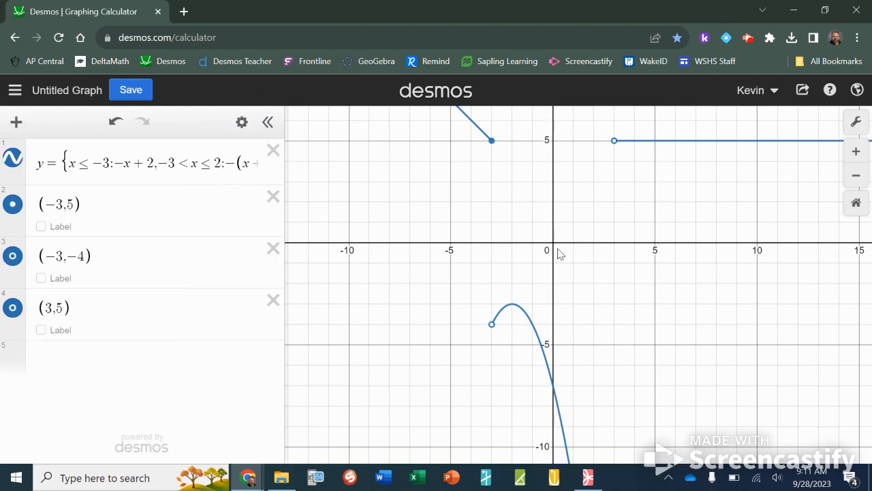
# Step: Set the graph window to -10 ≤ x ≤ 10 and -10 ≤ y ≤ 10 in the graph settings
pyautogui.click(855, 121)
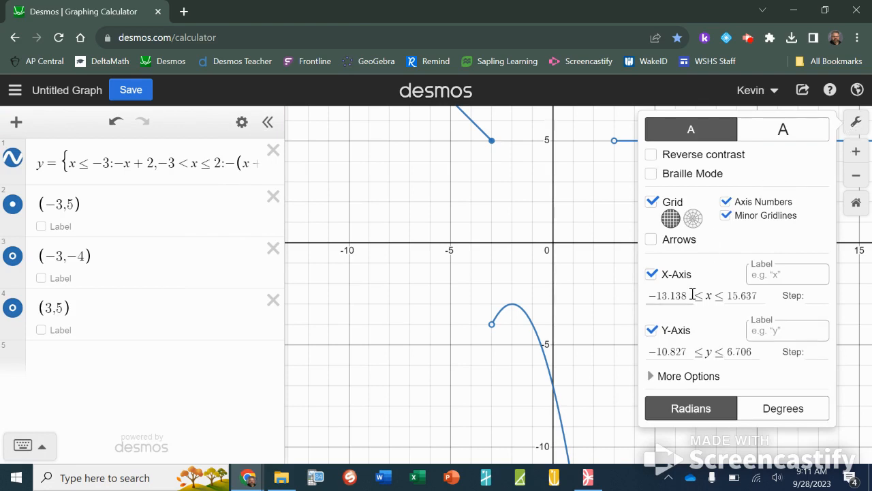
pyautogui.moveTo(688, 298); pyautogui.dragTo(653, 300)
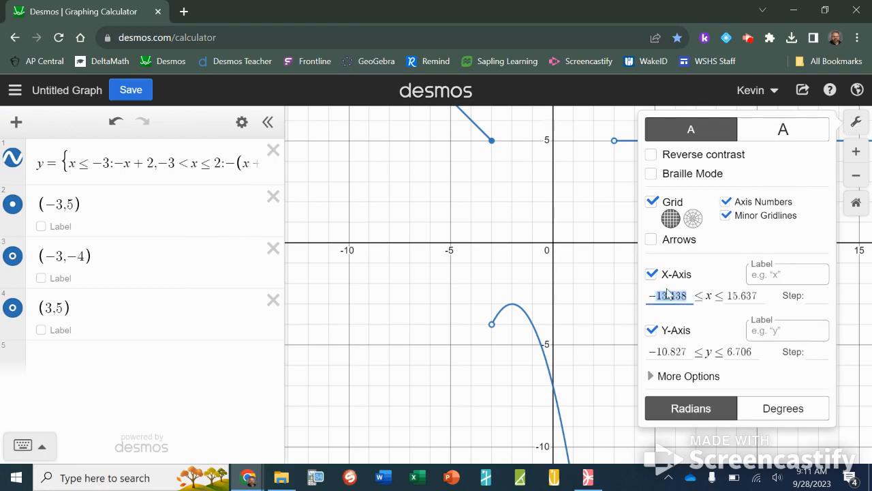
pyautogui.write('10')
pyautogui.press('Tab')
pyautogui.write('10')
pyautogui.press('Tab')
pyautogui.press('Tab')
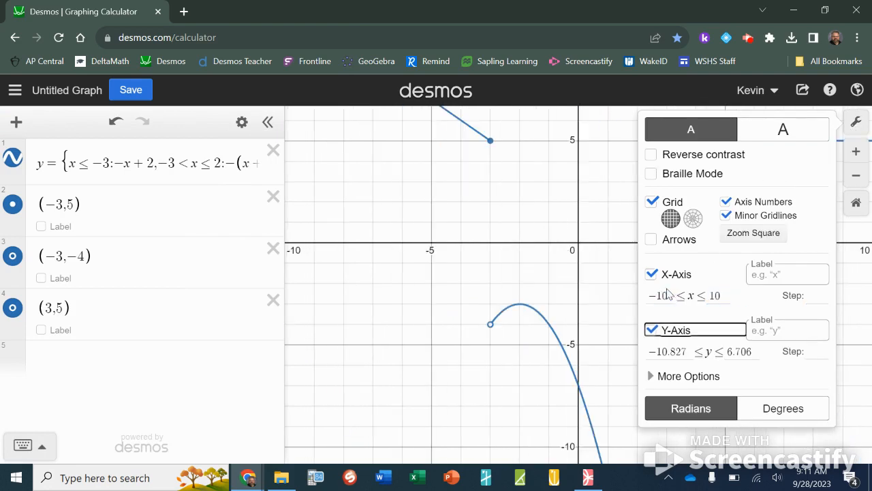
pyautogui.press('Tab')
pyautogui.press('Tab')
pyautogui.write('-10')
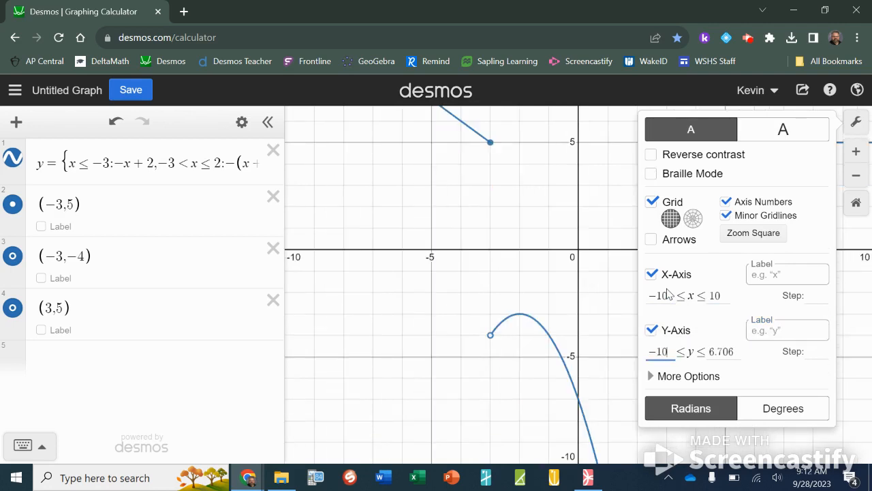
pyautogui.press('Tab')
pyautogui.write('10')
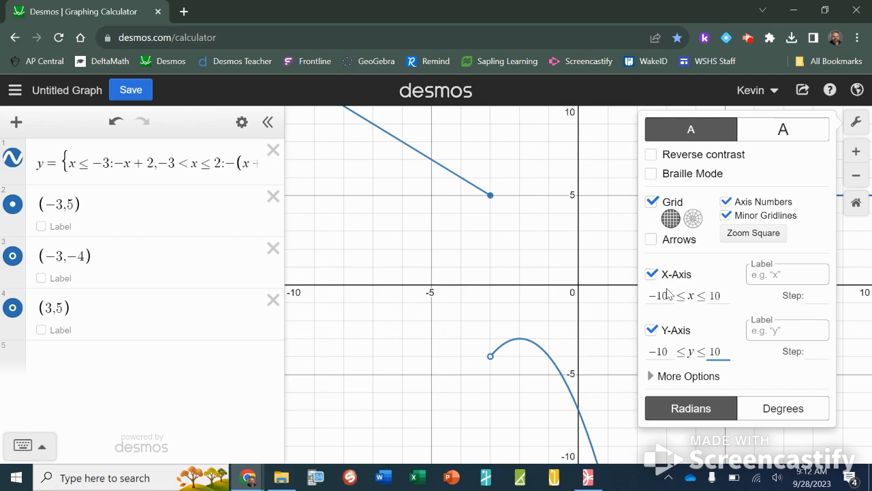
pyautogui.click(858, 126)
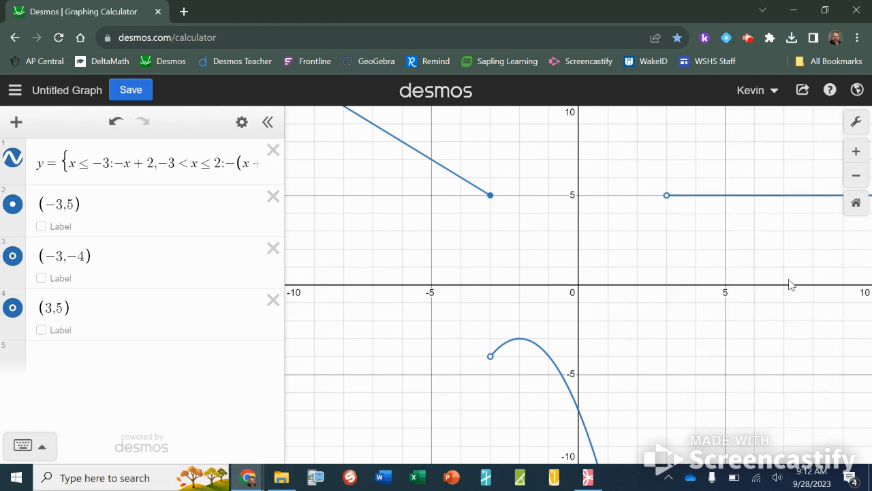